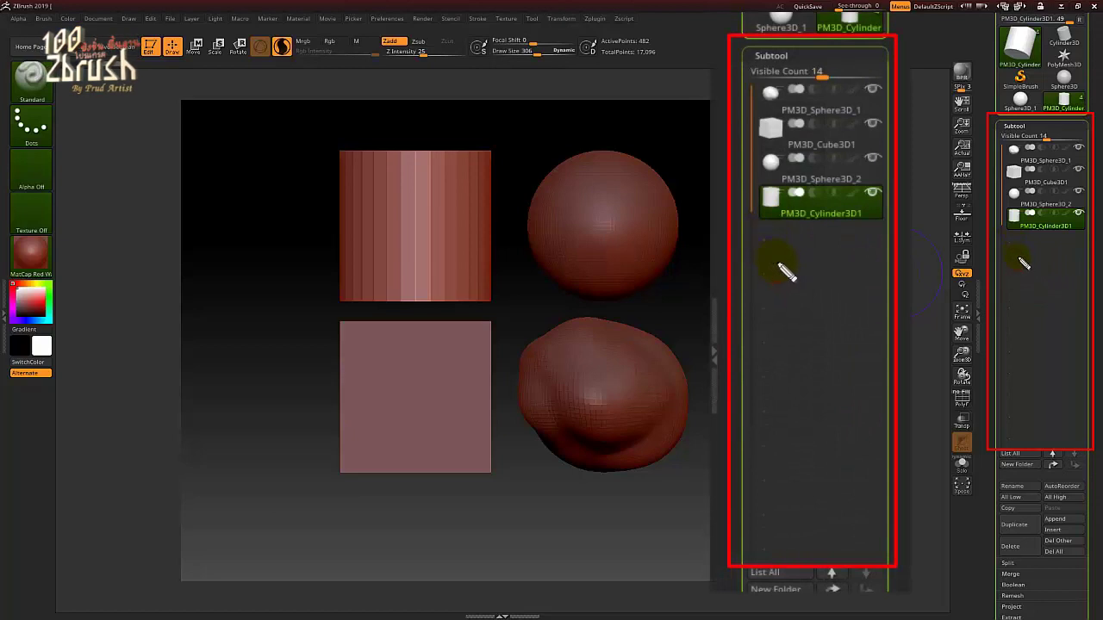
Drag across controls in the Tool palette's Subtool area, then cancel with Escape
drag(760, 235, 877, 235)
drag(780, 257, 758, 267)
drag(791, 332, 758, 353)
drag(806, 262, 853, 257)
drag(789, 302, 866, 301)
drag(793, 339, 866, 337)
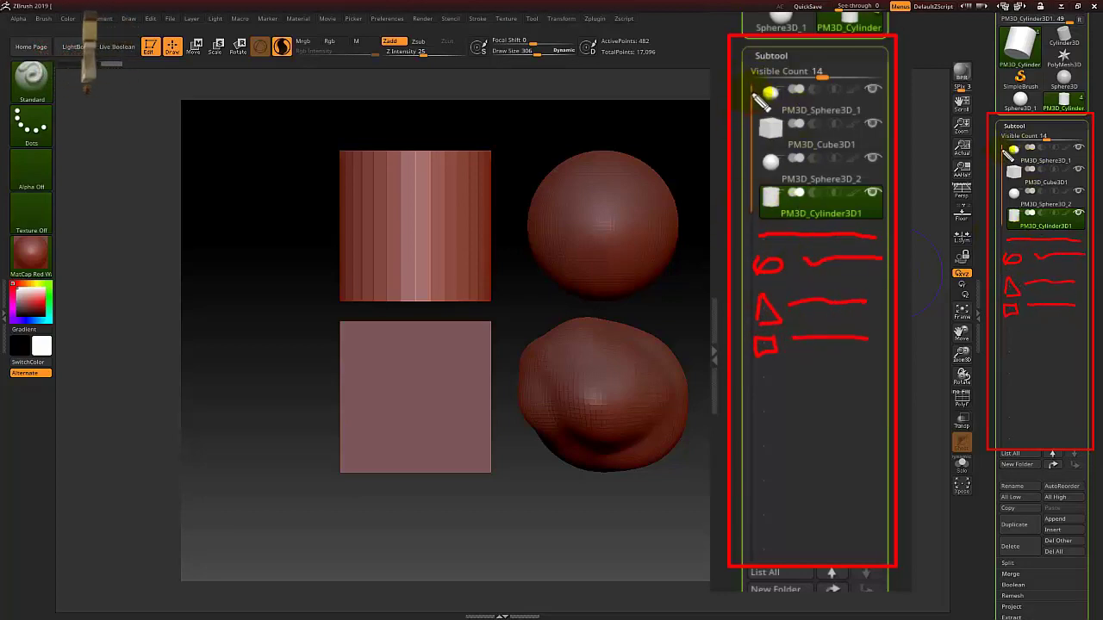
mouse_move(763, 71)
mouse_down()
mouse_move(782, 240)
mouse_move(757, 86)
mouse_up()
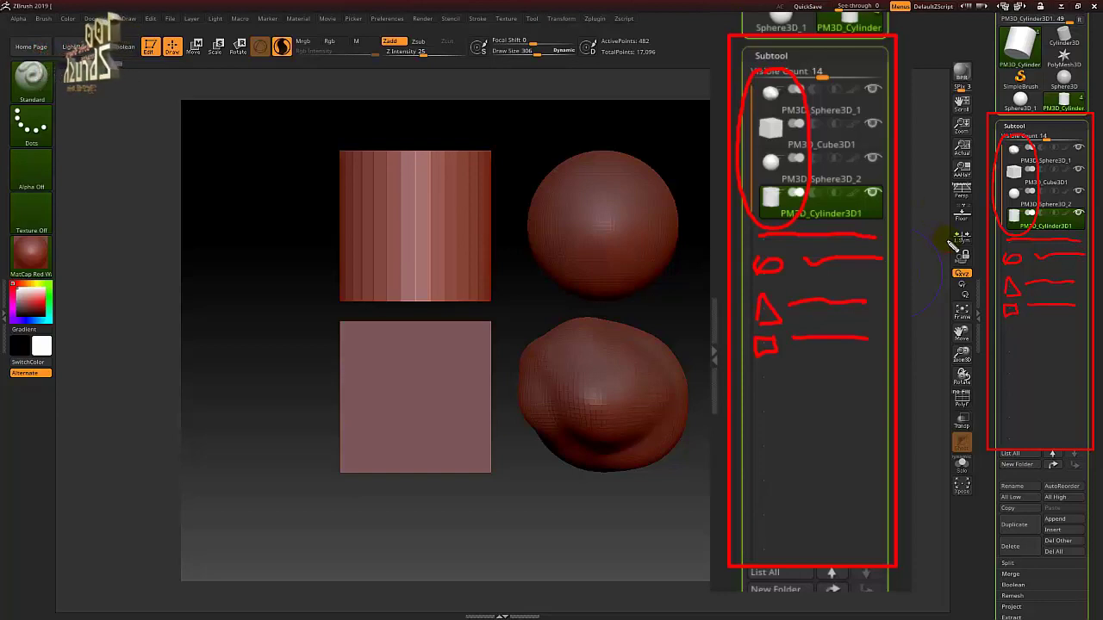
key(Escape)
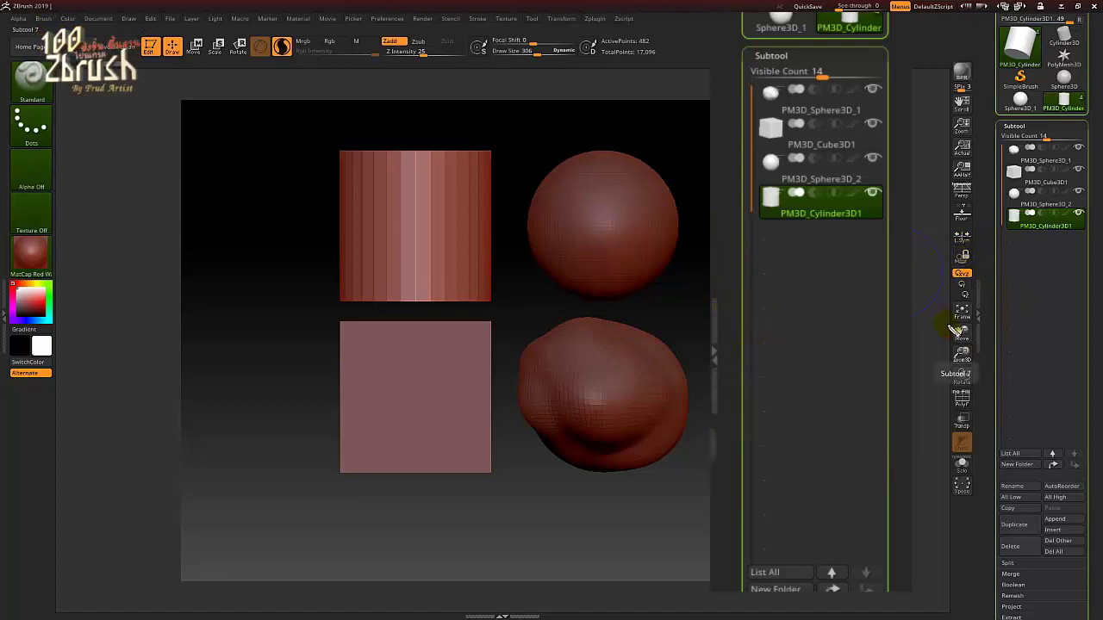
Choose New Folder in the Subtool list to bring up the folder title prompt
drag(993, 455, 1047, 476)
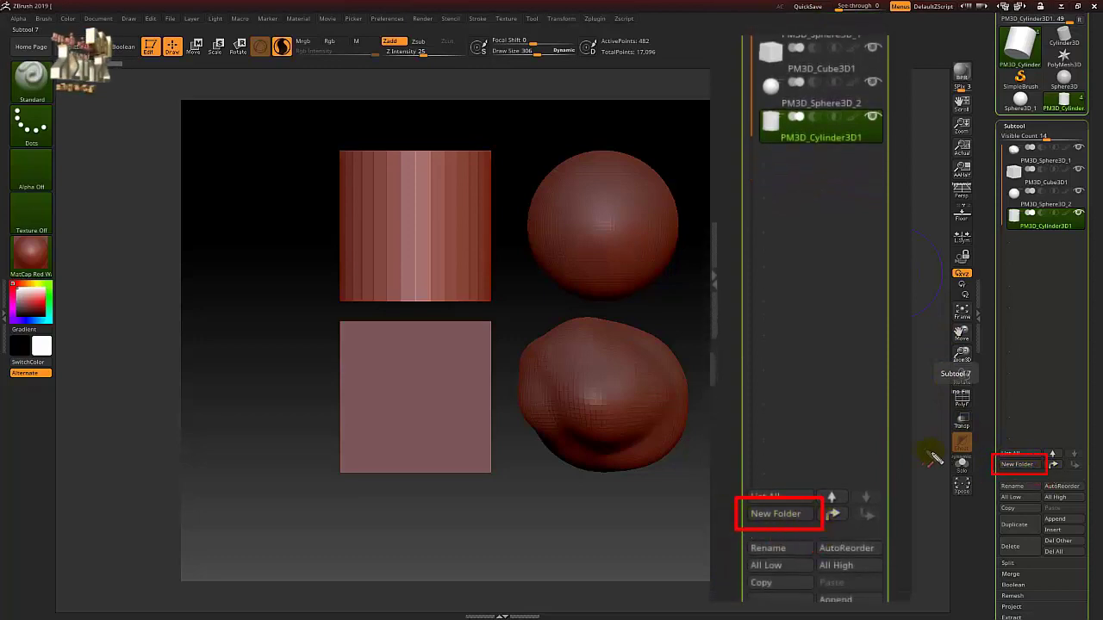
key(Escape)
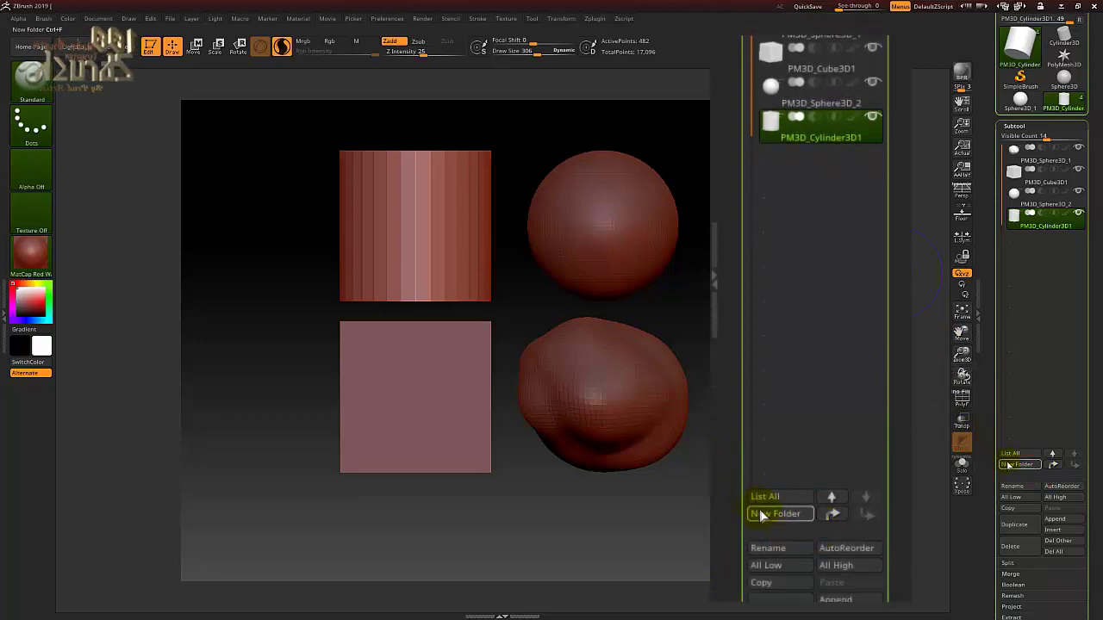
click(1013, 465)
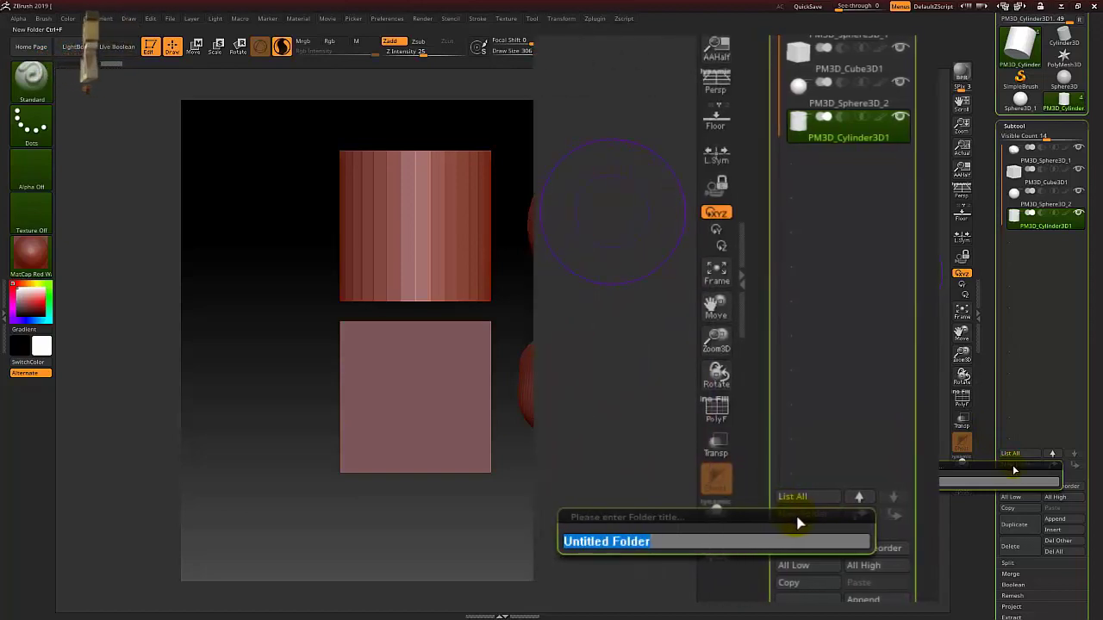
Replace the default 'Untitled Folder' title with 001 and confirm it
drag(539, 419, 593, 513)
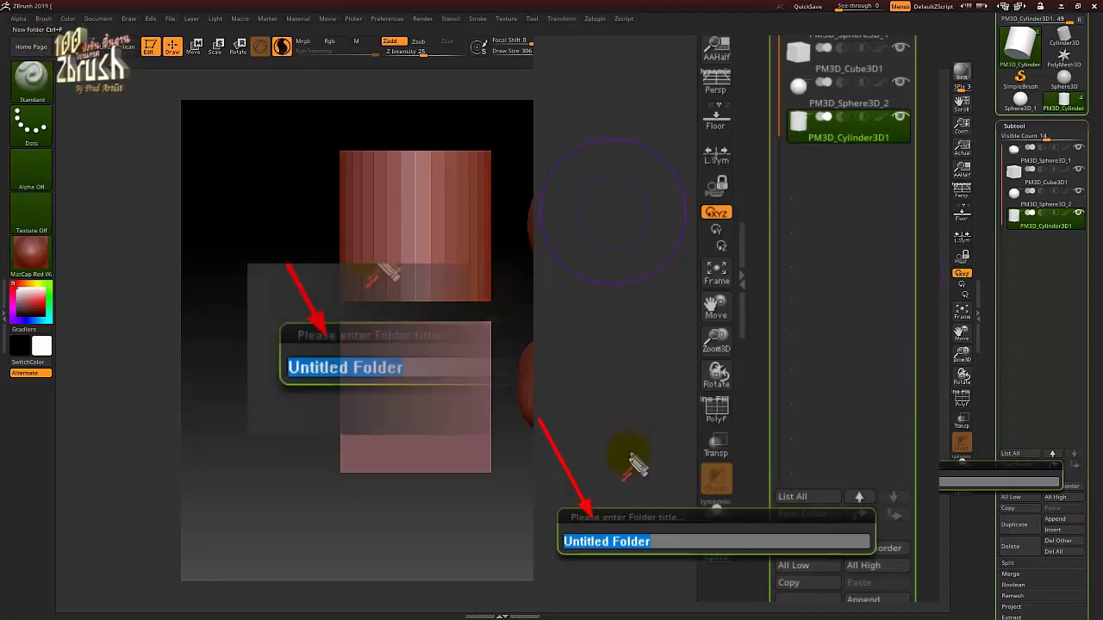
click(633, 541)
double_click(636, 543)
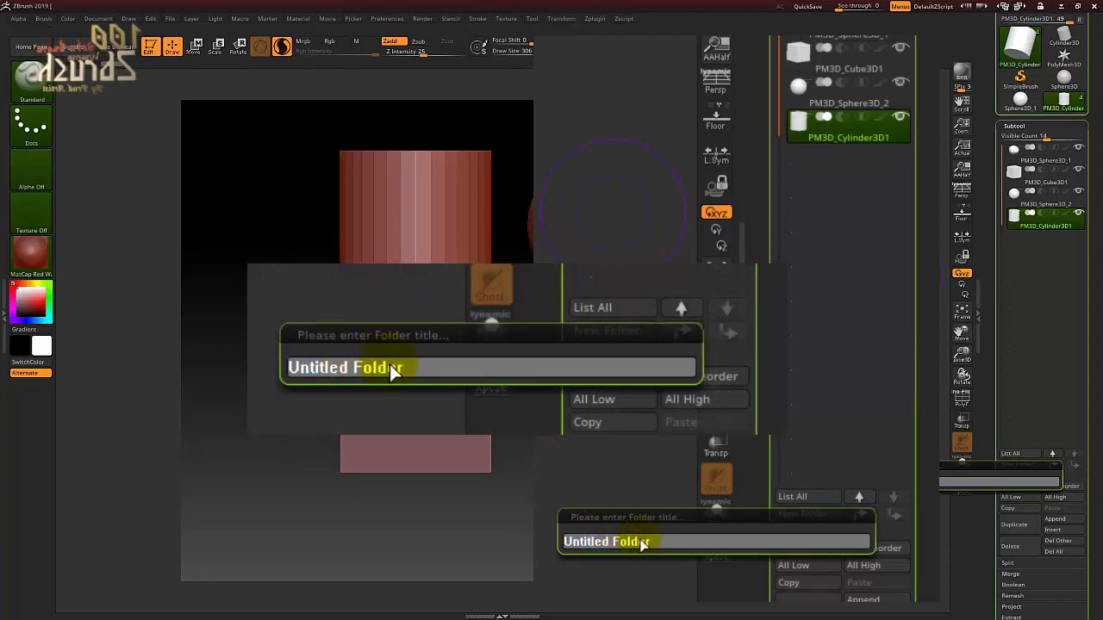
click(404, 369)
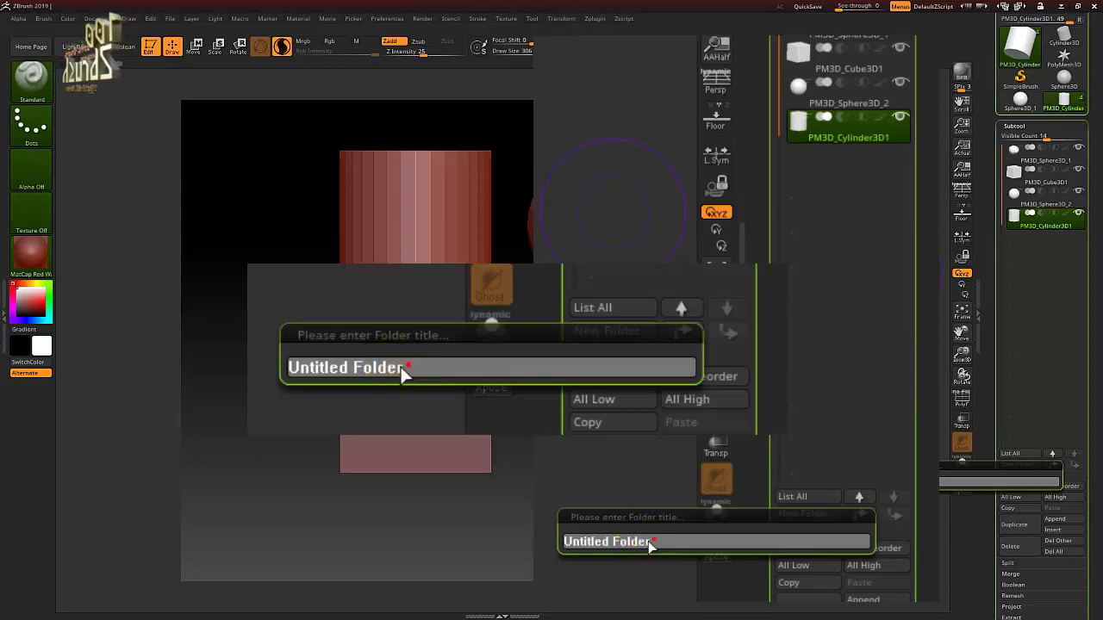
drag(402, 369, 285, 368)
text(001)
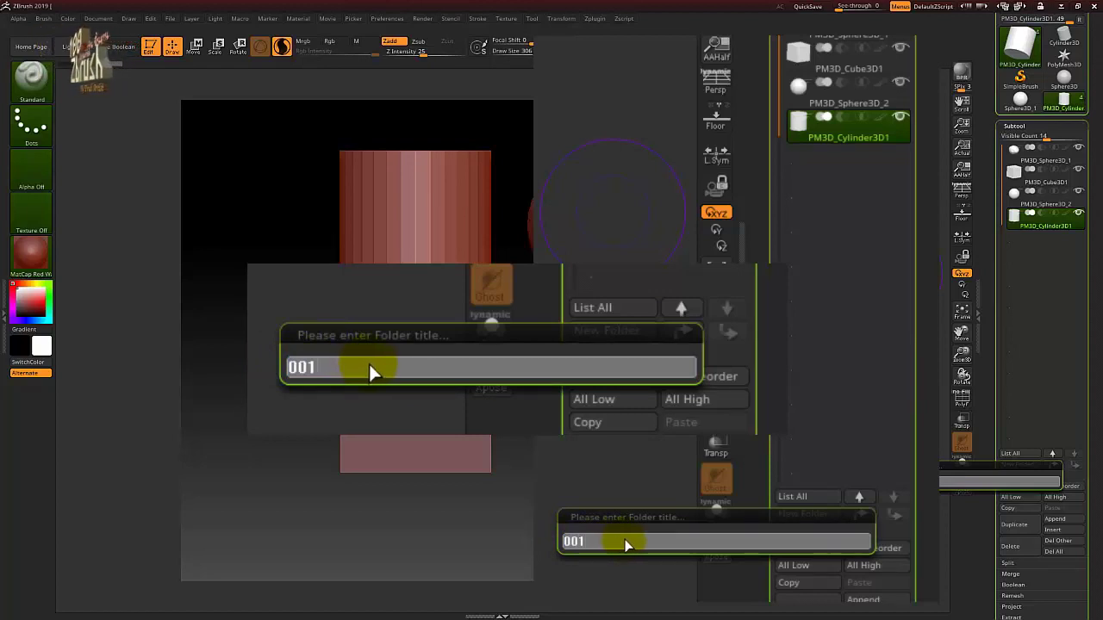
key(Return)
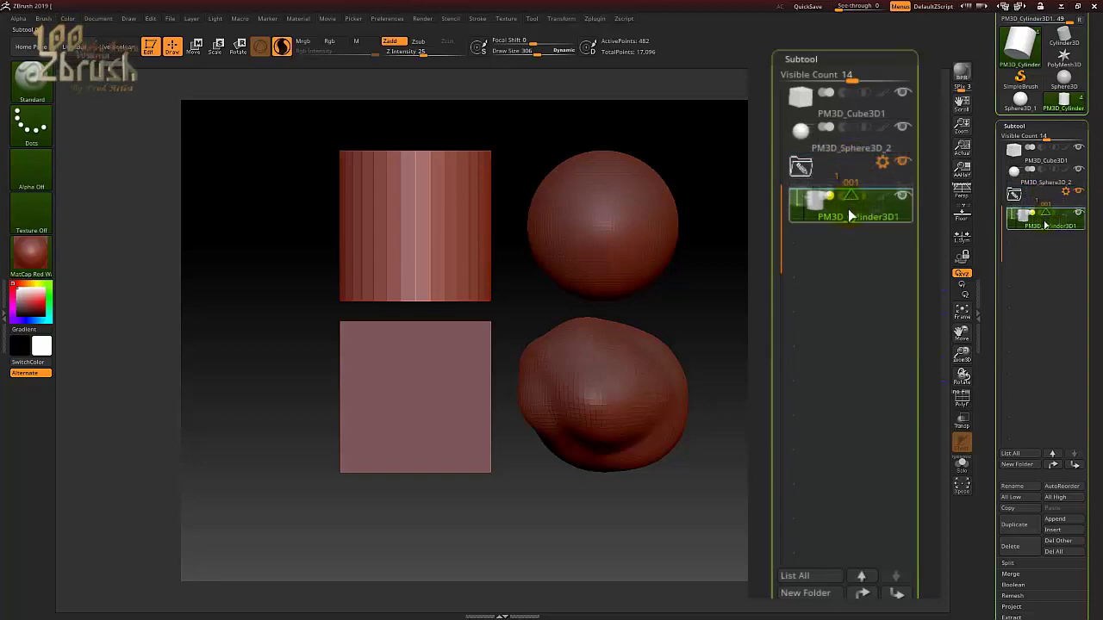
Drag the PM3D_Cylinder3D1 subtool row into the 001 folder
drag(850, 216, 852, 188)
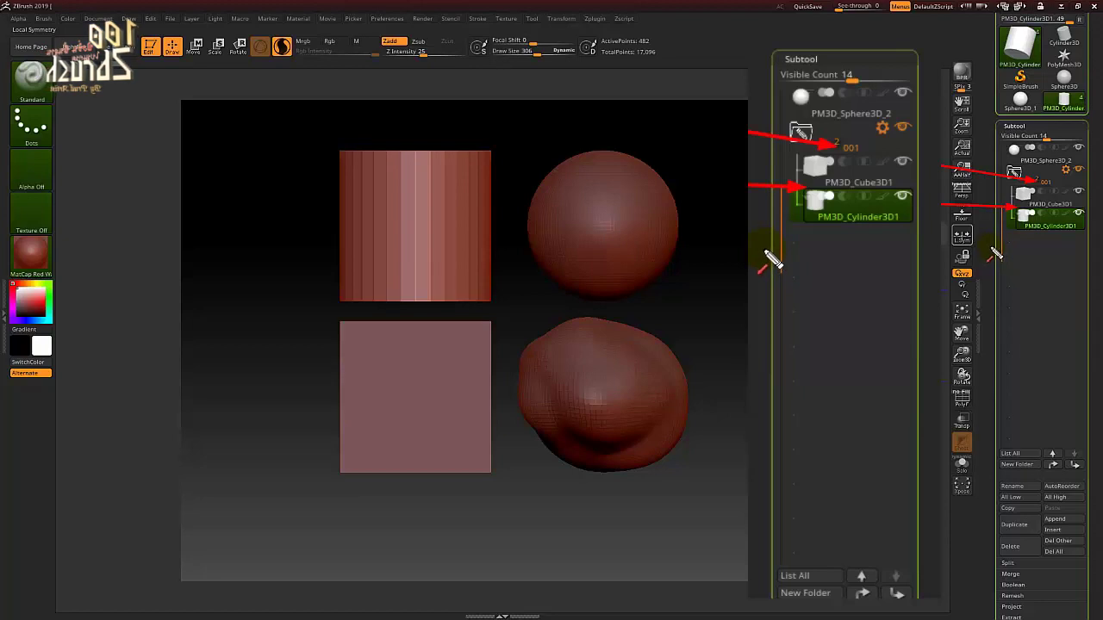
drag(942, 255, 1008, 244)
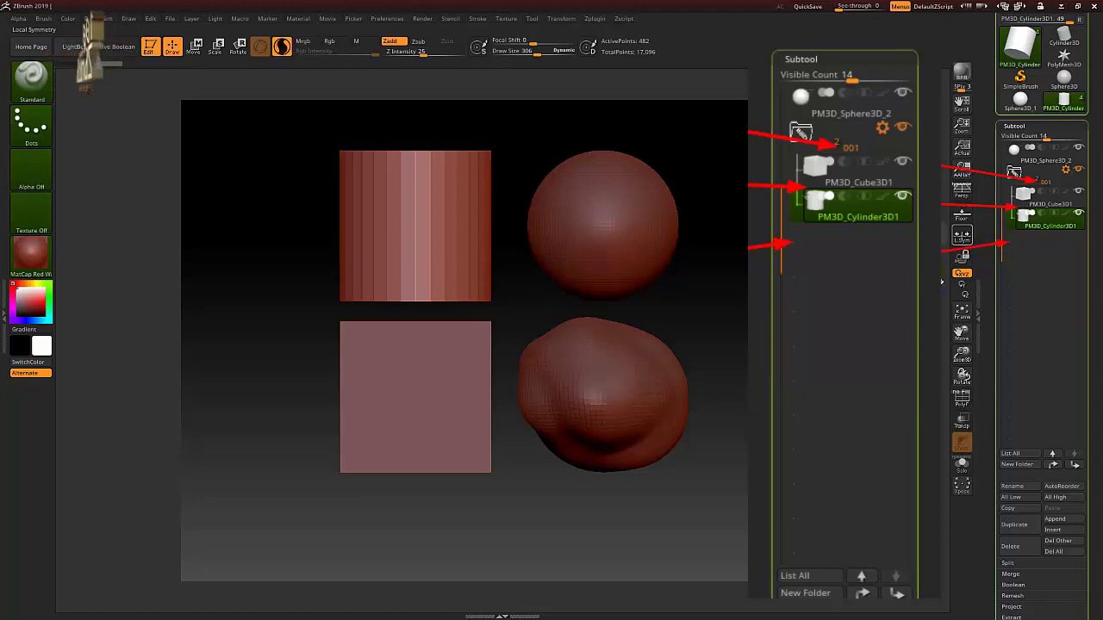
drag(944, 280, 1012, 261)
drag(942, 312, 1010, 287)
drag(942, 340, 1010, 308)
drag(942, 373, 1010, 332)
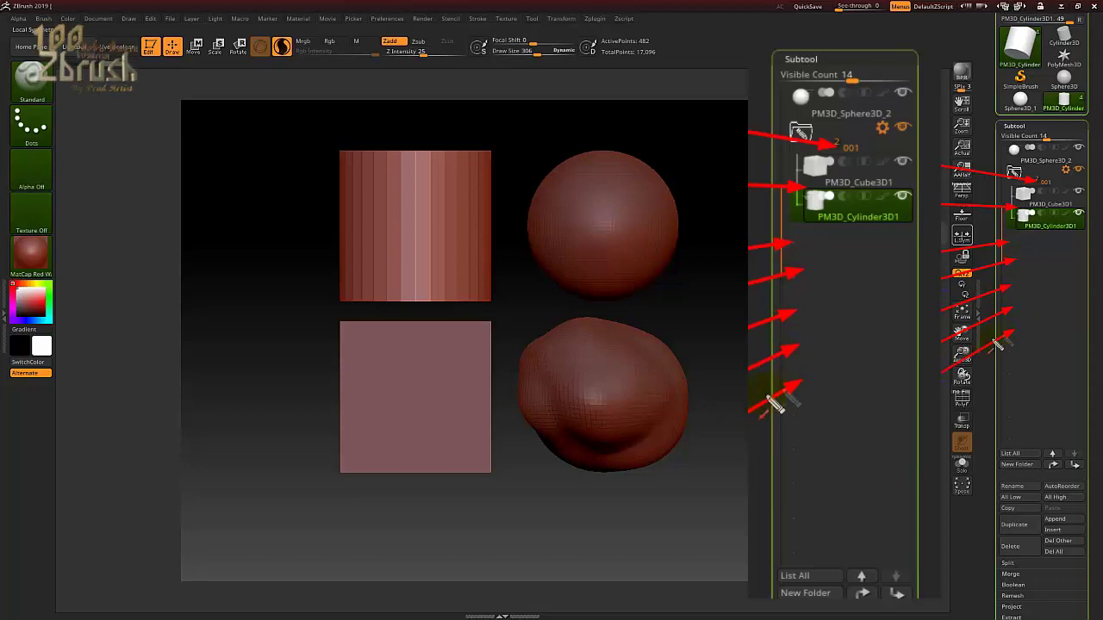